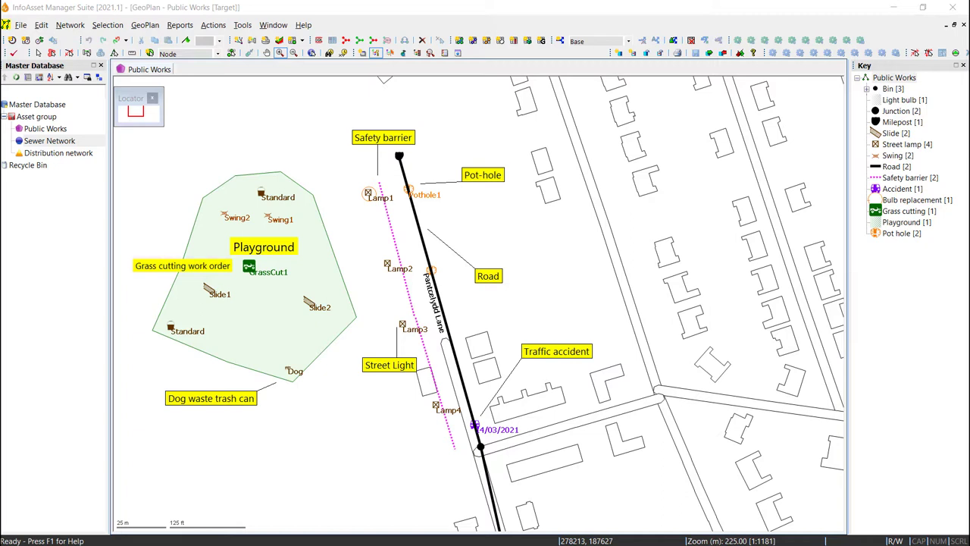
Drop the Sewer Network onto the Public Works GeoPlan as a background and enable hover previews
{"action": "left_click", "coordinate": [61, 140]}
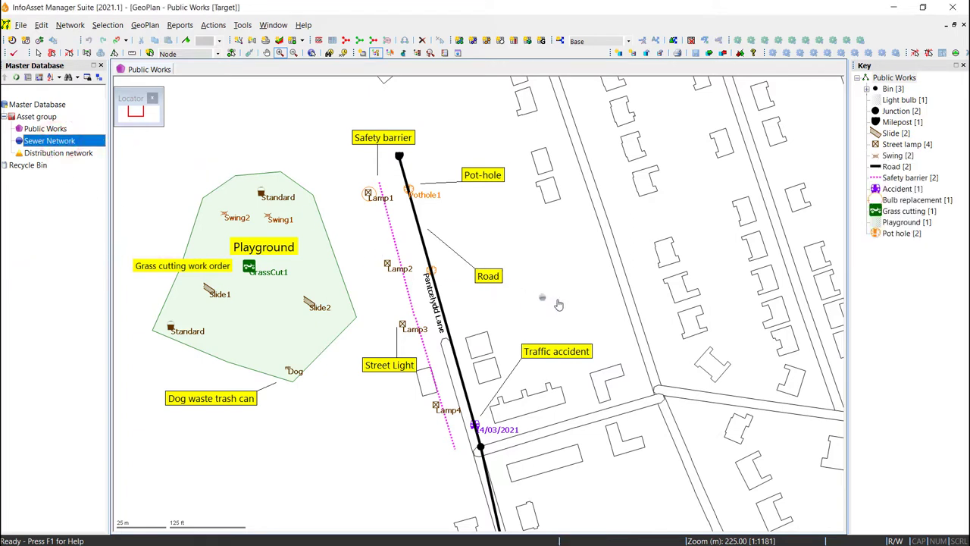
{"action": "left_click_drag", "start_coordinate": [557, 303], "coordinate": [558, 304]}
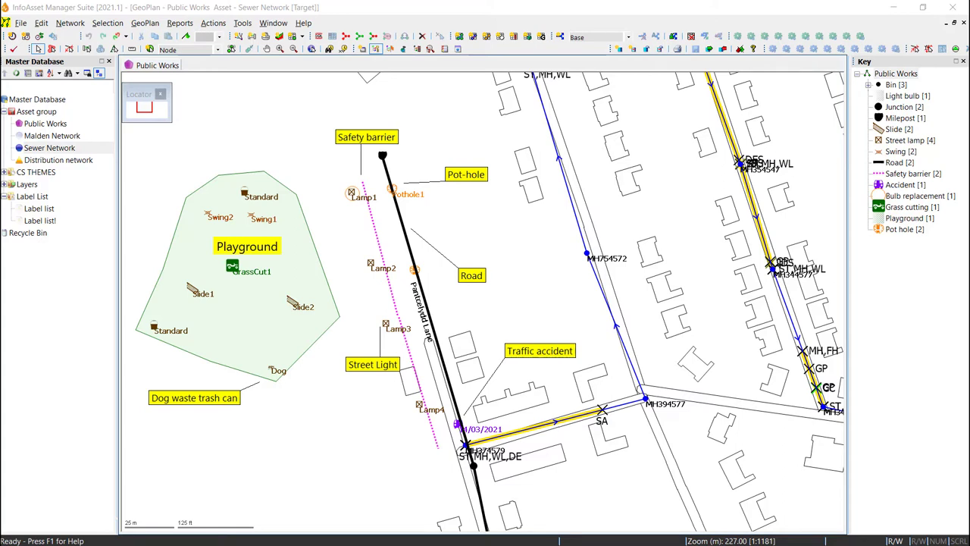
{"action": "left_click", "coordinate": [310, 50]}
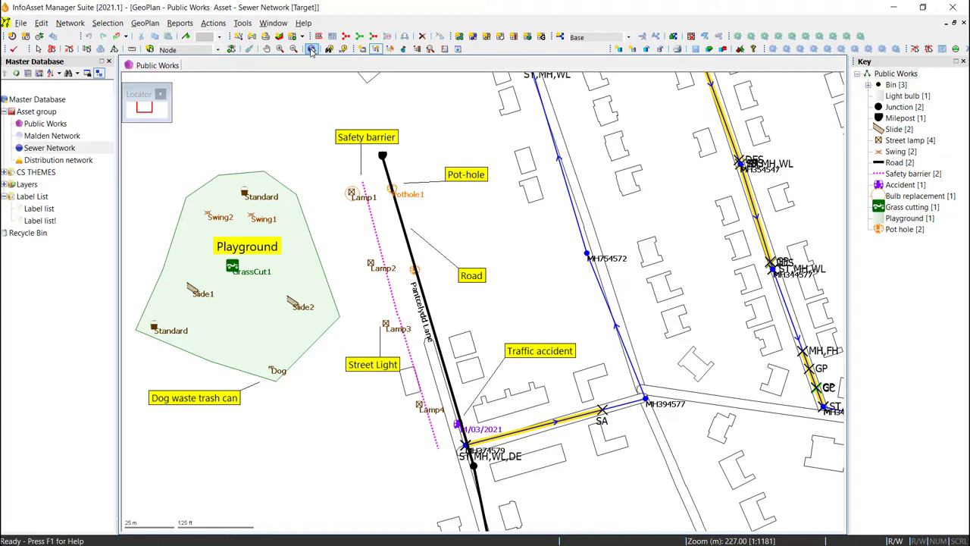
{"action": "left_click", "coordinate": [312, 49]}
Open road MP1's properties and set its number of lanes to 3
{"action": "mouse_move", "coordinate": [400, 216]}
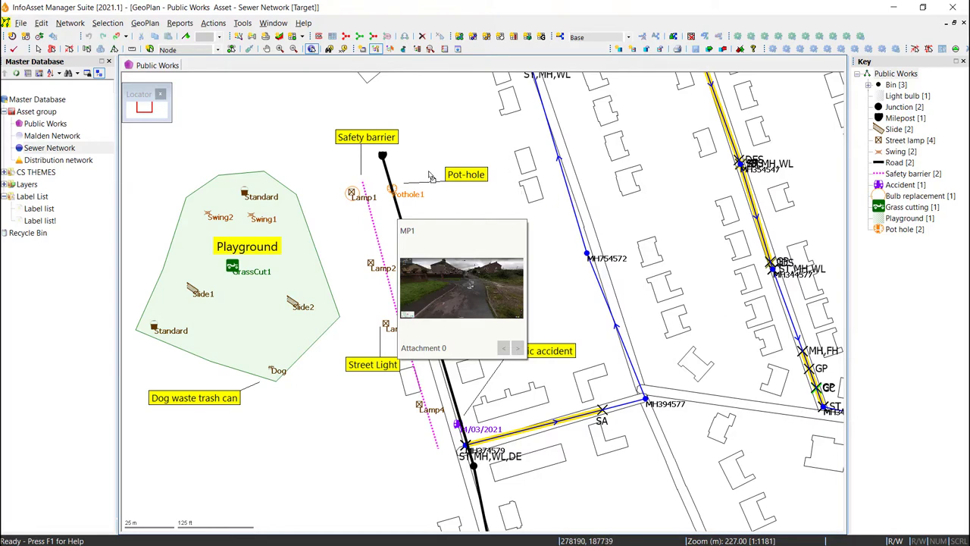
{"action": "double_click", "coordinate": [395, 205]}
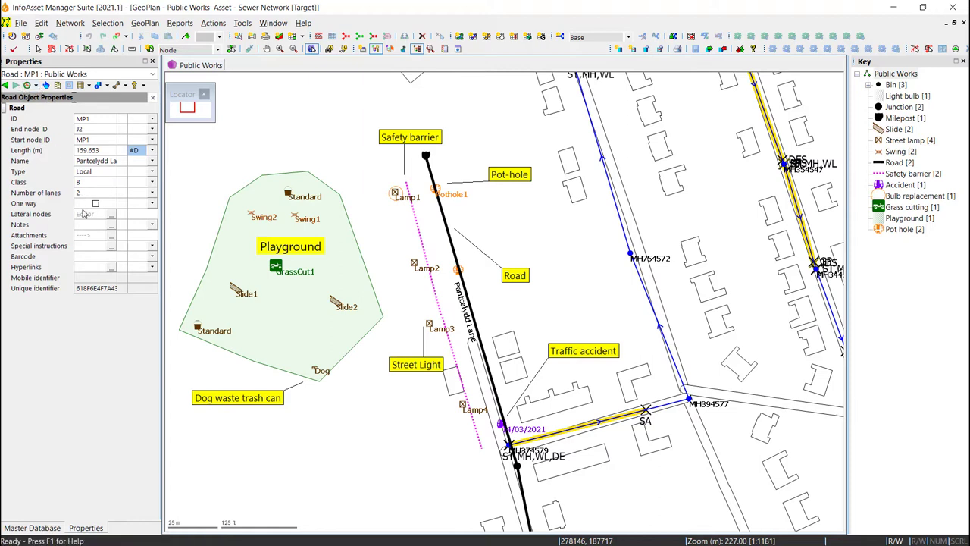
{"action": "left_click", "coordinate": [90, 193]}
{"action": "type", "text": "3"}
{"action": "left_click", "coordinate": [95, 184]}
Visit road MP1's associated pot hole Pothole1 and its accident record, returning to the road each time
{"action": "left_click", "coordinate": [35, 86]}
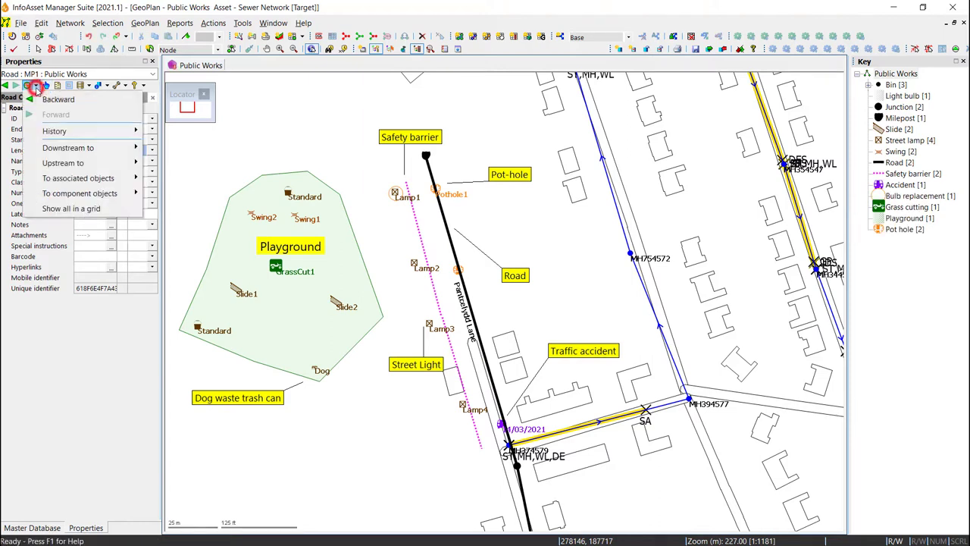
{"action": "left_click", "coordinate": [50, 181]}
{"action": "left_click", "coordinate": [186, 182]}
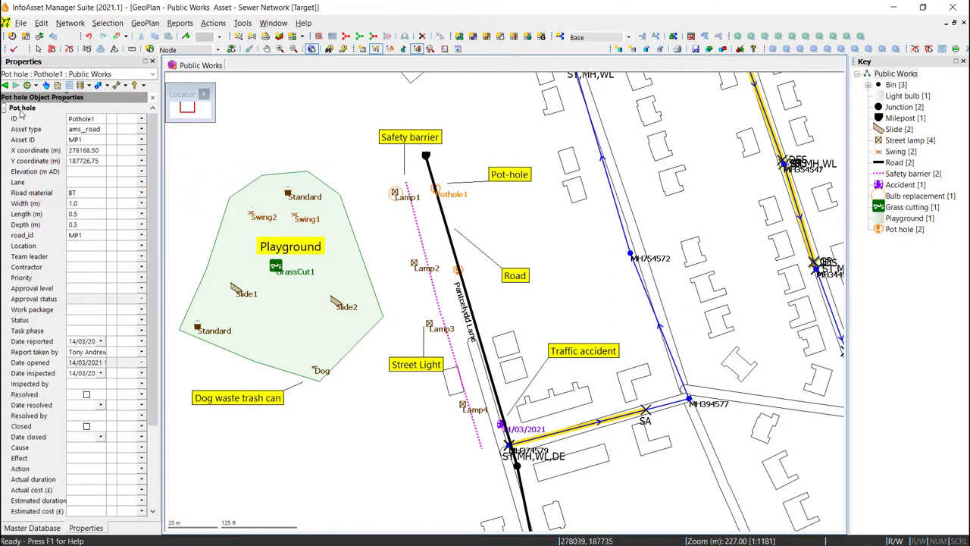
{"action": "left_click", "coordinate": [5, 85]}
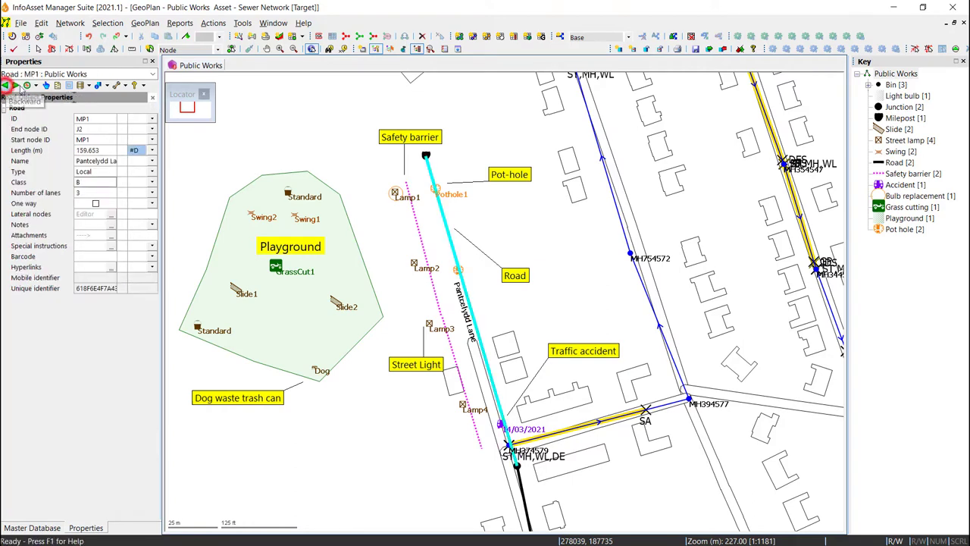
{"action": "left_click", "coordinate": [35, 86]}
{"action": "mouse_move", "coordinate": [76, 185]}
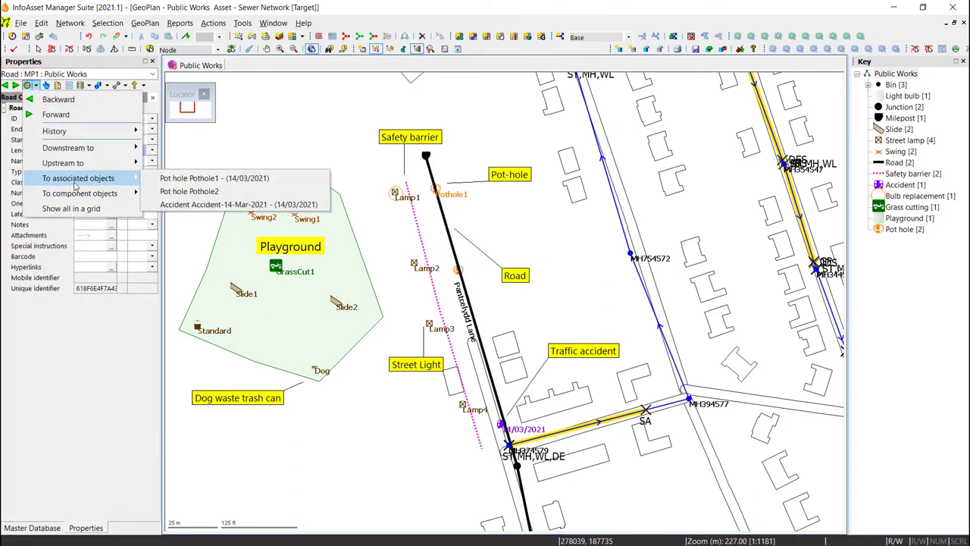
{"action": "left_click", "coordinate": [170, 206]}
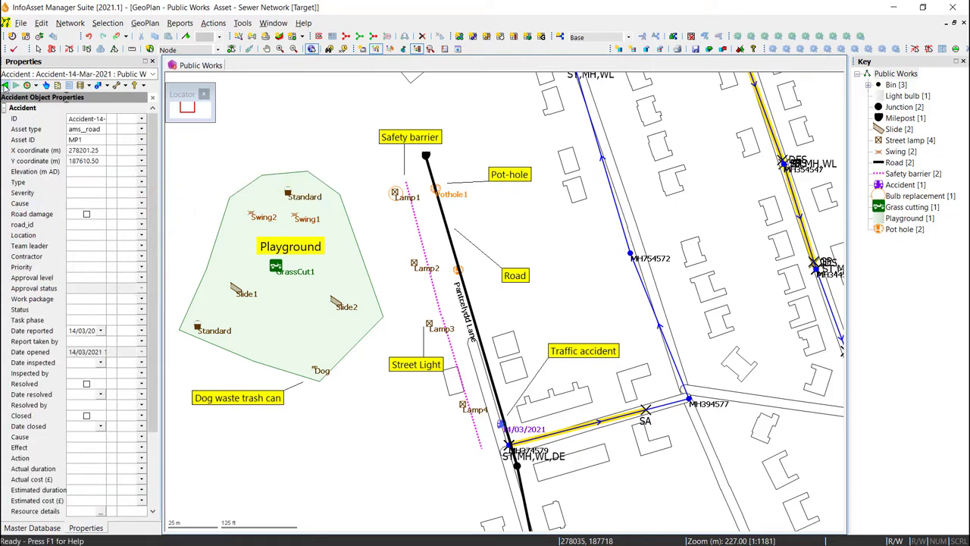
{"action": "left_click", "coordinate": [5, 85]}
Visit road MP1's components street lamp Lamp1 and safety barrier BarrierMP1
{"action": "left_click", "coordinate": [36, 85]}
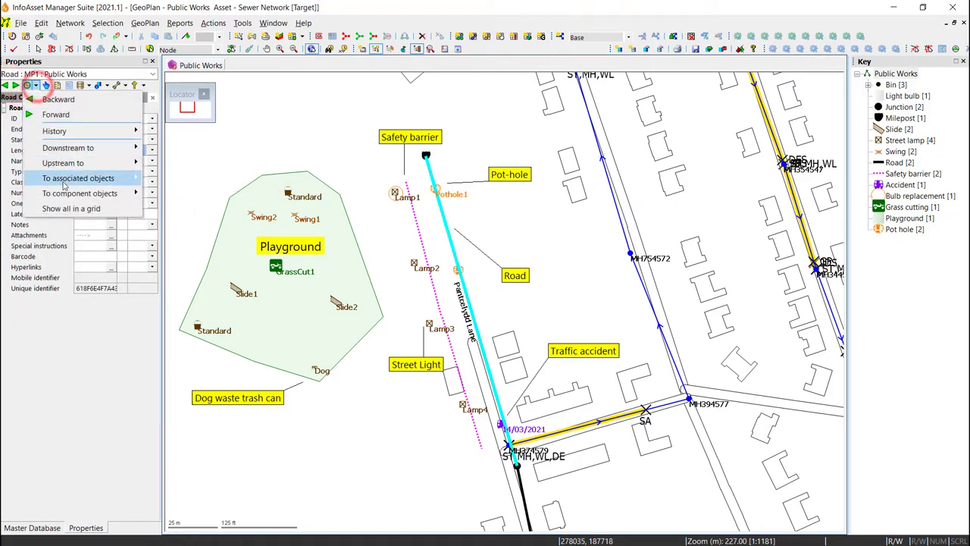
{"action": "mouse_move", "coordinate": [76, 193]}
{"action": "left_click", "coordinate": [225, 195]}
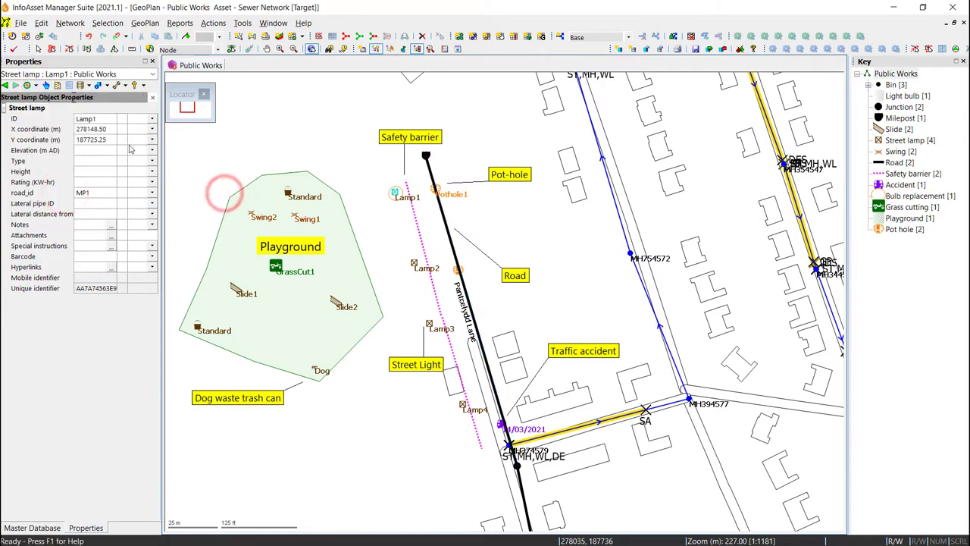
{"action": "left_click", "coordinate": [5, 84]}
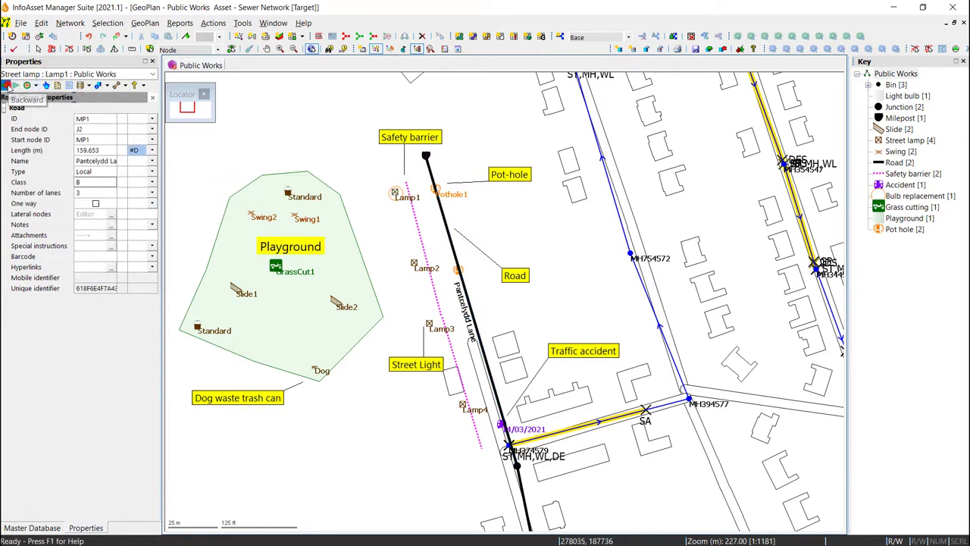
{"action": "left_click", "coordinate": [34, 85]}
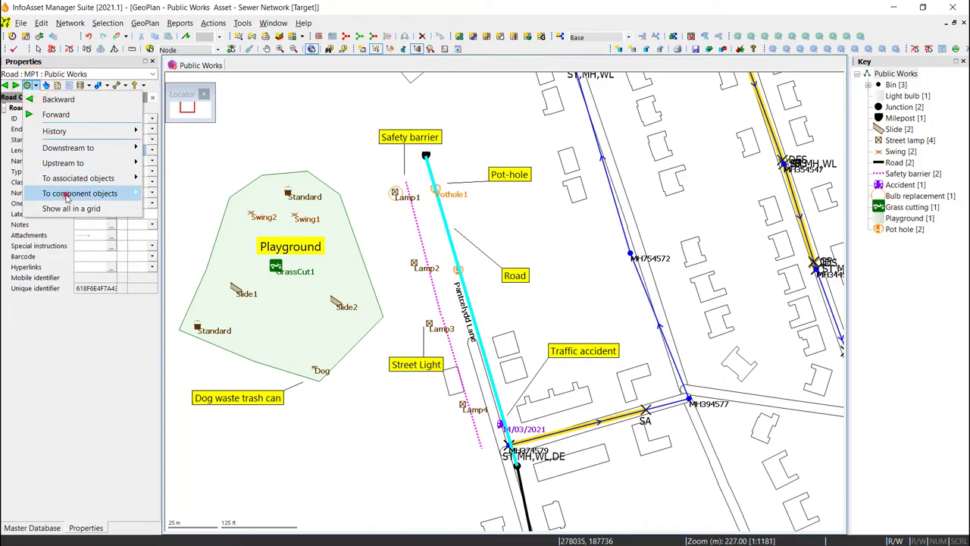
{"action": "left_click", "coordinate": [72, 193]}
{"action": "left_click", "coordinate": [205, 218]}
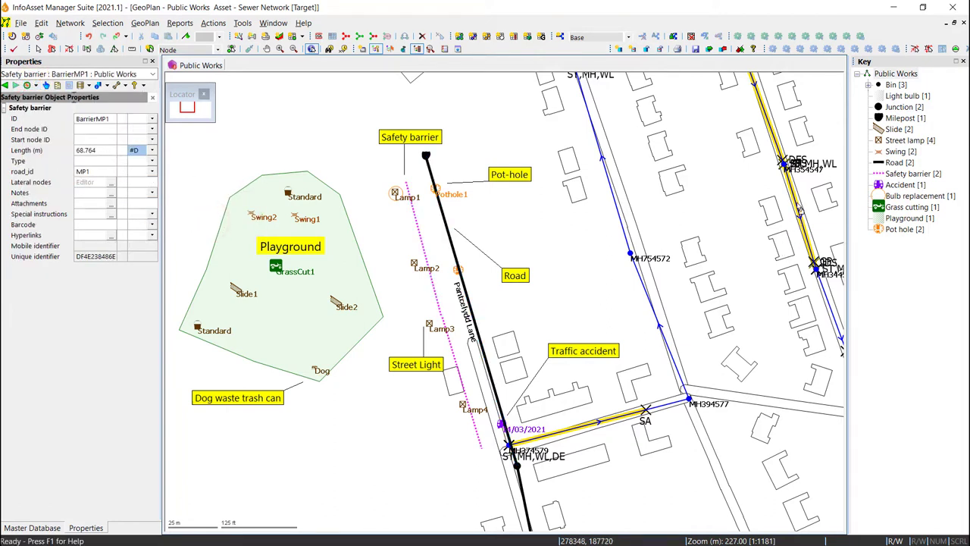
Pick sewer pipe MH354547.MH344577.1 and show its associated CCTV survey MH344577_U_20150209_0000
{"action": "left_click", "coordinate": [799, 213]}
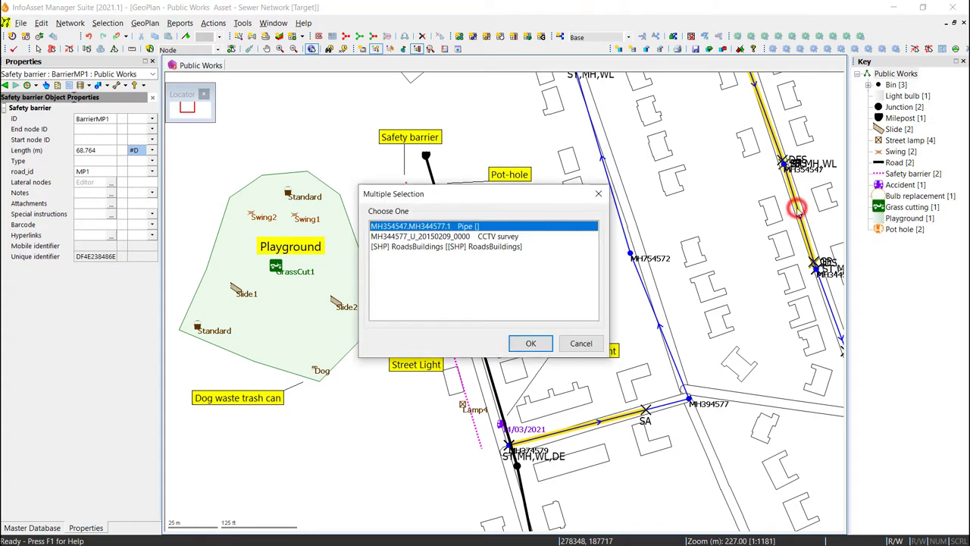
{"action": "left_click", "coordinate": [532, 344]}
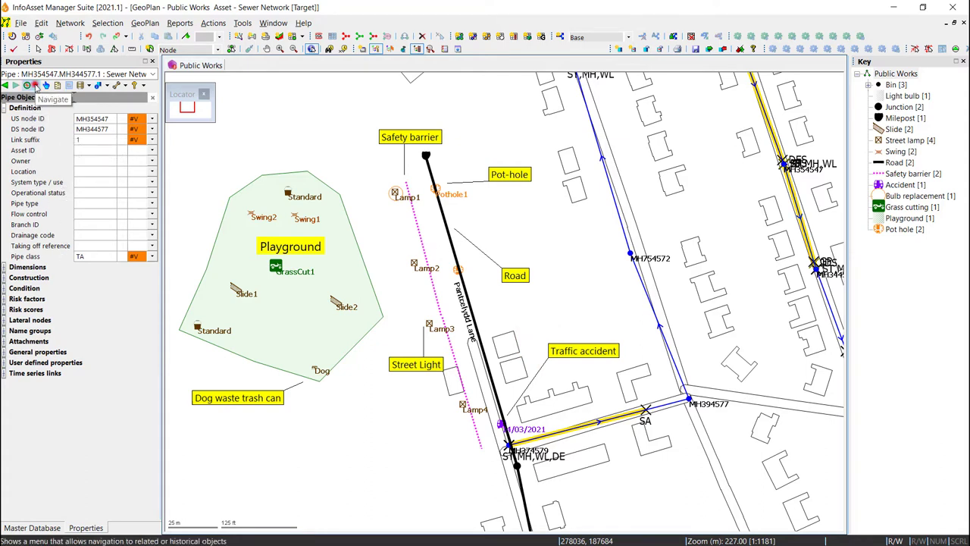
{"action": "left_click", "coordinate": [30, 85]}
{"action": "left_click", "coordinate": [63, 177]}
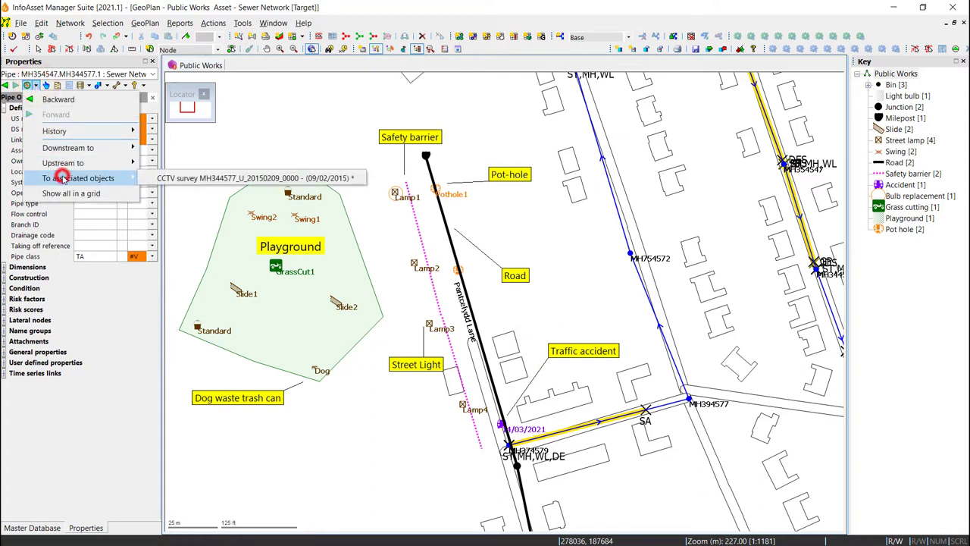
{"action": "left_click", "coordinate": [195, 178]}
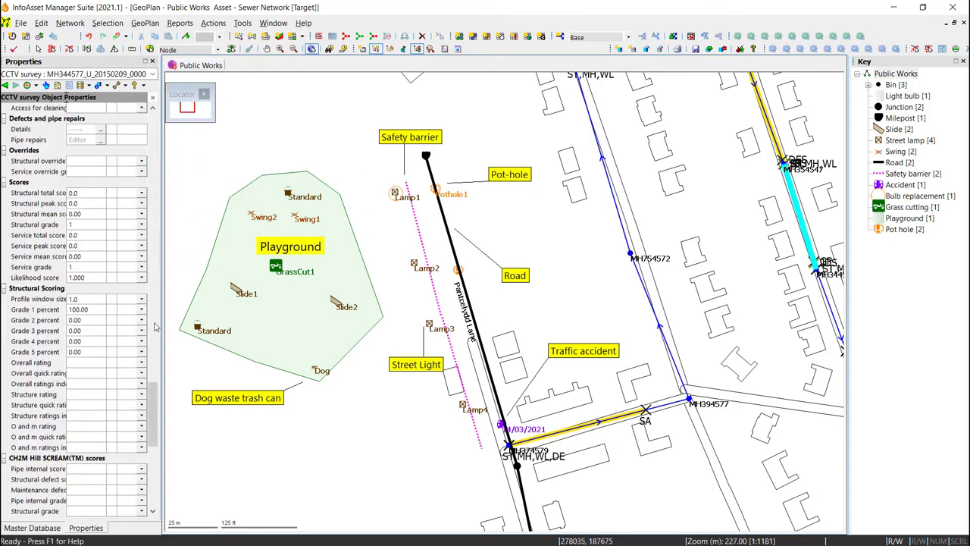
Review the survey's defect list and inspection photo in the details dialog, then close it
{"action": "left_click_drag", "start_coordinate": [151, 398], "coordinate": [160, 387]}
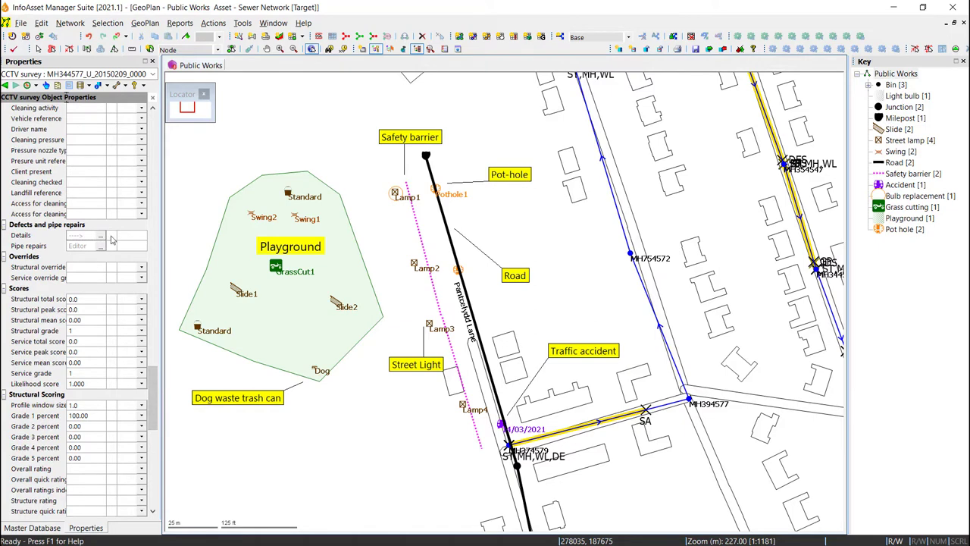
{"action": "left_click", "coordinate": [104, 236]}
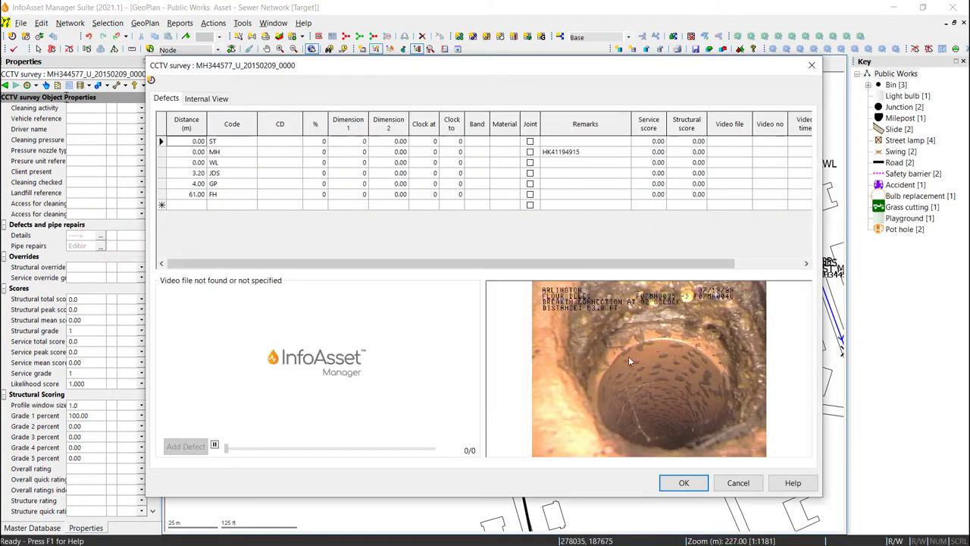
{"action": "left_click", "coordinate": [738, 483]}
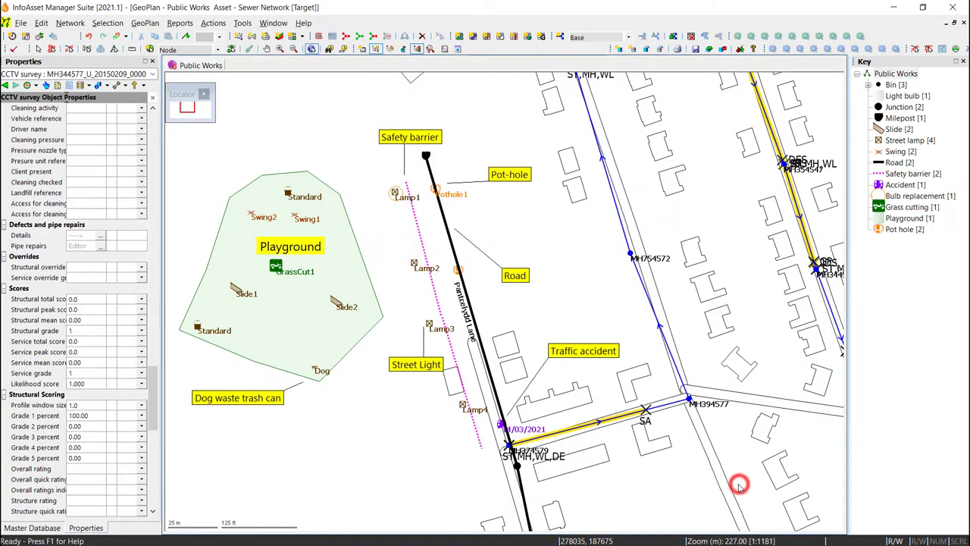
Select road MP1 and expand the selection to 10 objects, including lamps, barrier, pot-hole and accident
{"action": "left_click", "coordinate": [39, 49]}
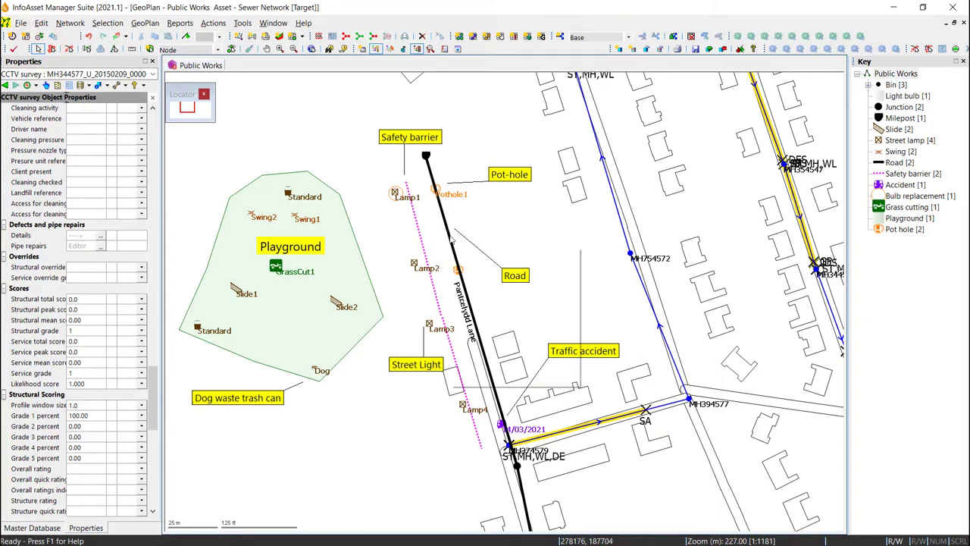
{"action": "mouse_move", "coordinate": [452, 241]}
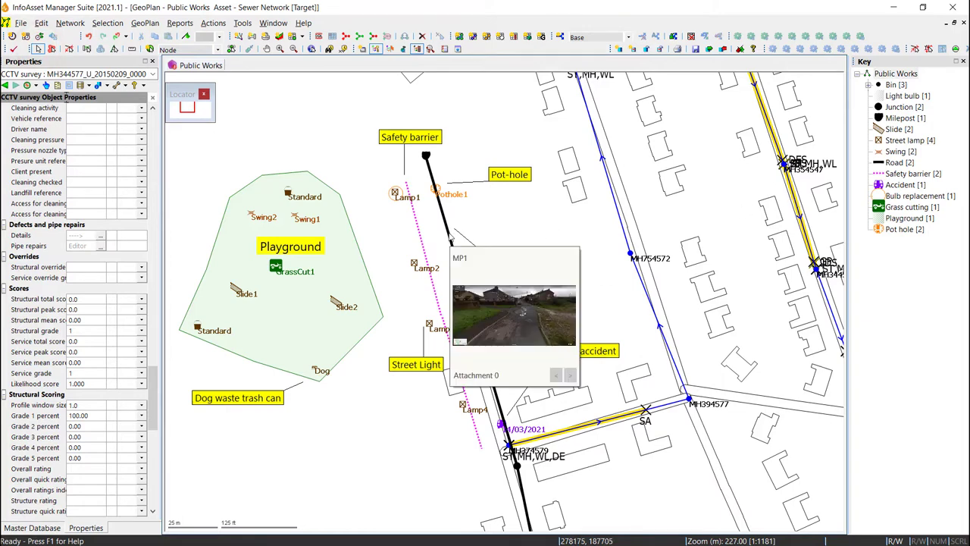
{"action": "left_click", "coordinate": [450, 238]}
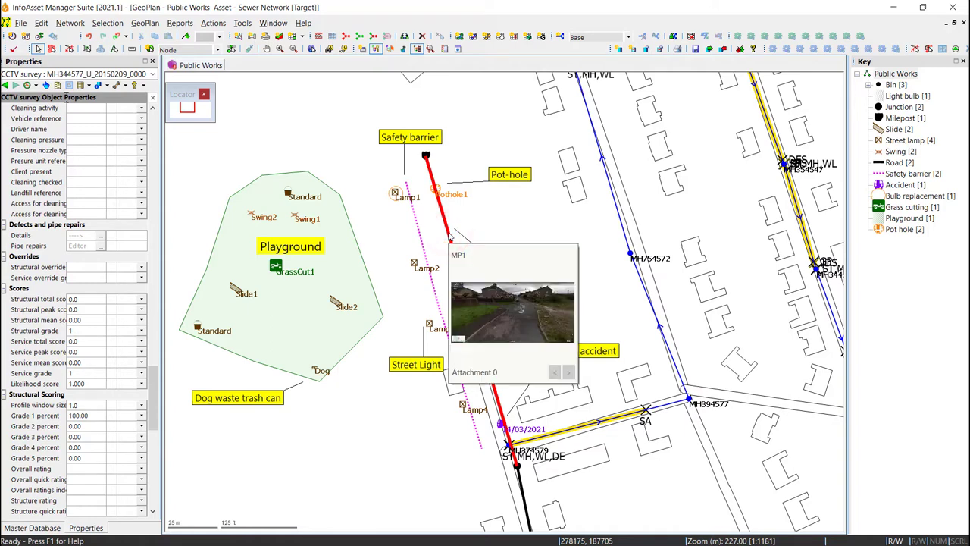
{"action": "right_click", "coordinate": [451, 238]}
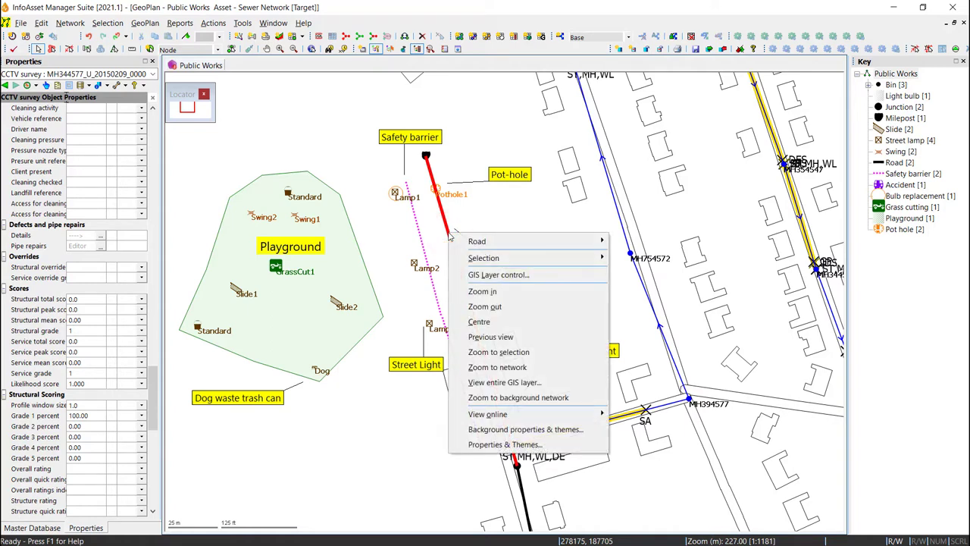
{"action": "mouse_move", "coordinate": [476, 260]}
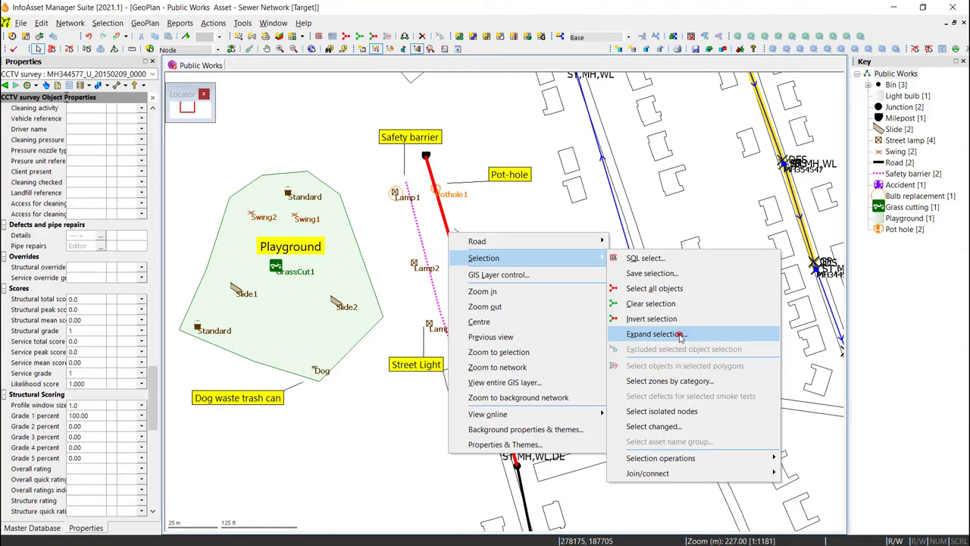
{"action": "left_click", "coordinate": [680, 336]}
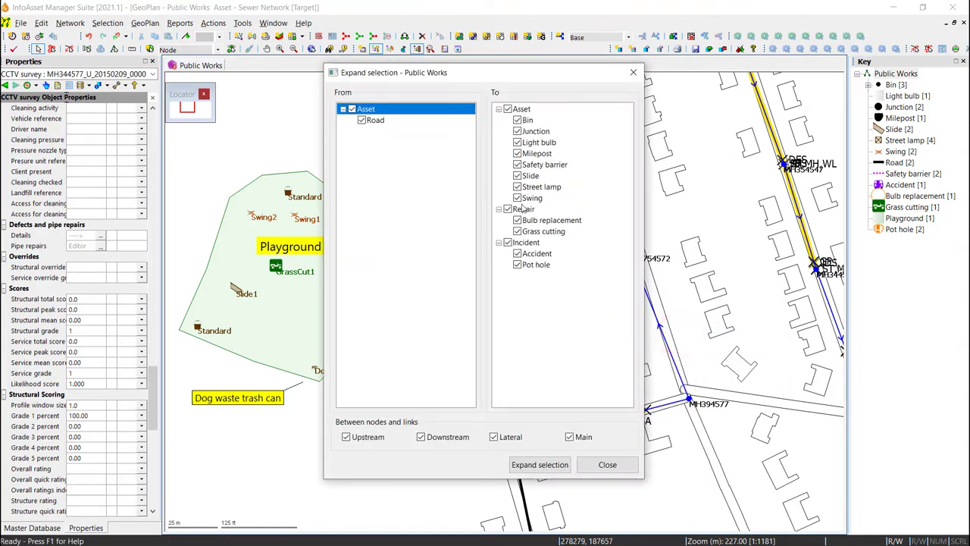
{"action": "left_click", "coordinate": [539, 465]}
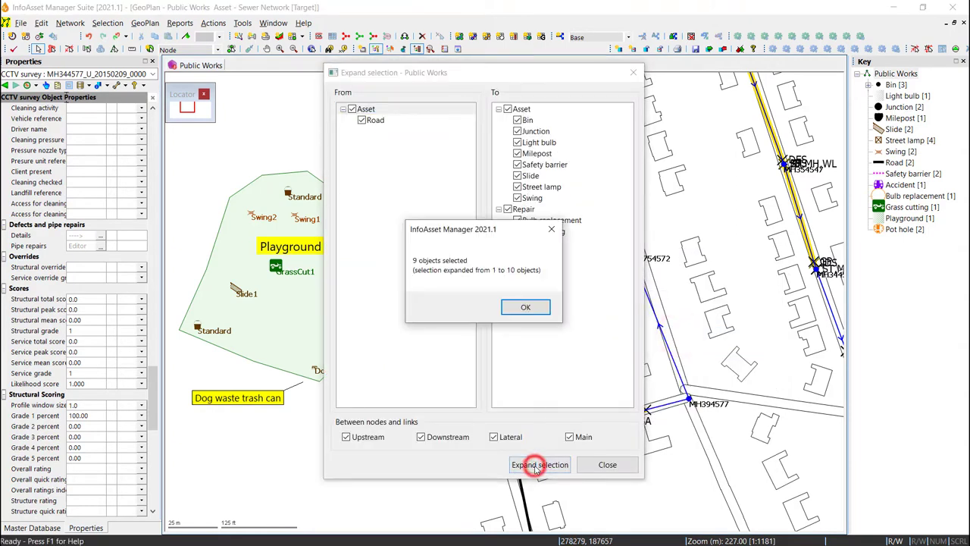
{"action": "left_click", "coordinate": [526, 309]}
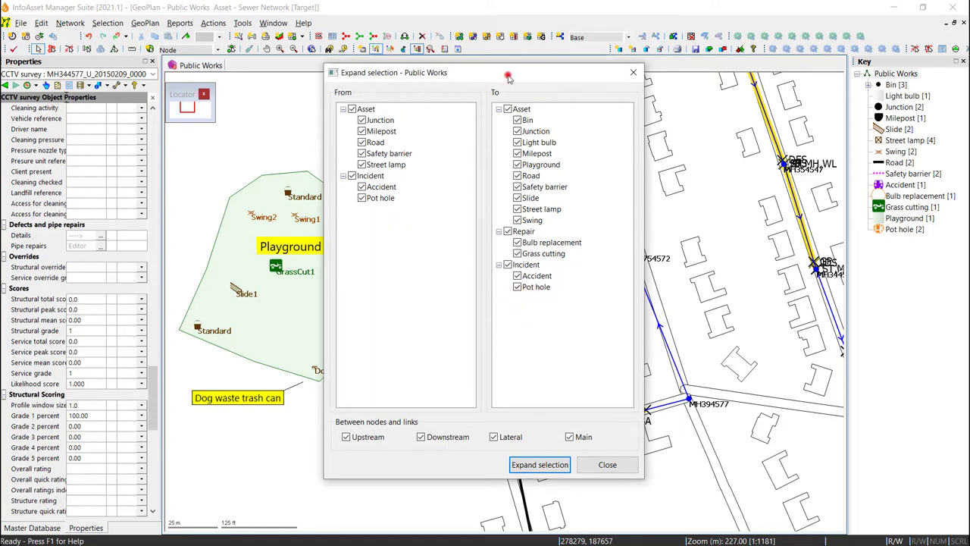
{"action": "left_click_drag", "start_coordinate": [508, 76], "coordinate": [766, 99]}
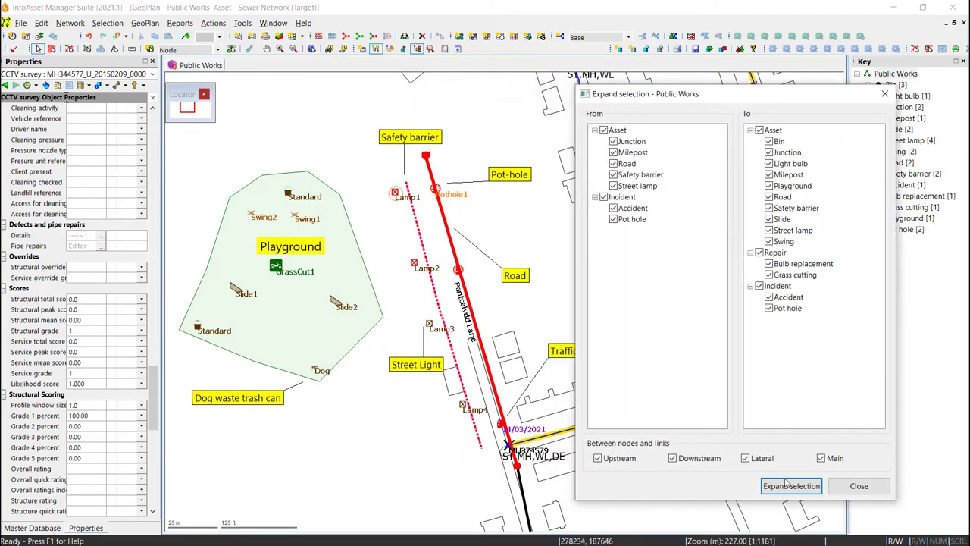
{"action": "left_click", "coordinate": [887, 491]}
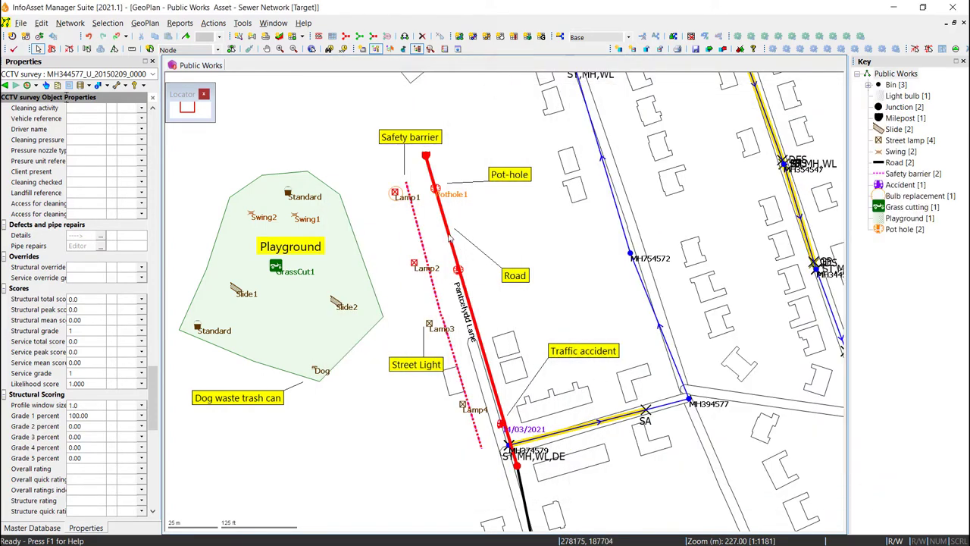
Open the Object browser listing everything related to road MP1
{"action": "right_click", "coordinate": [449, 238]}
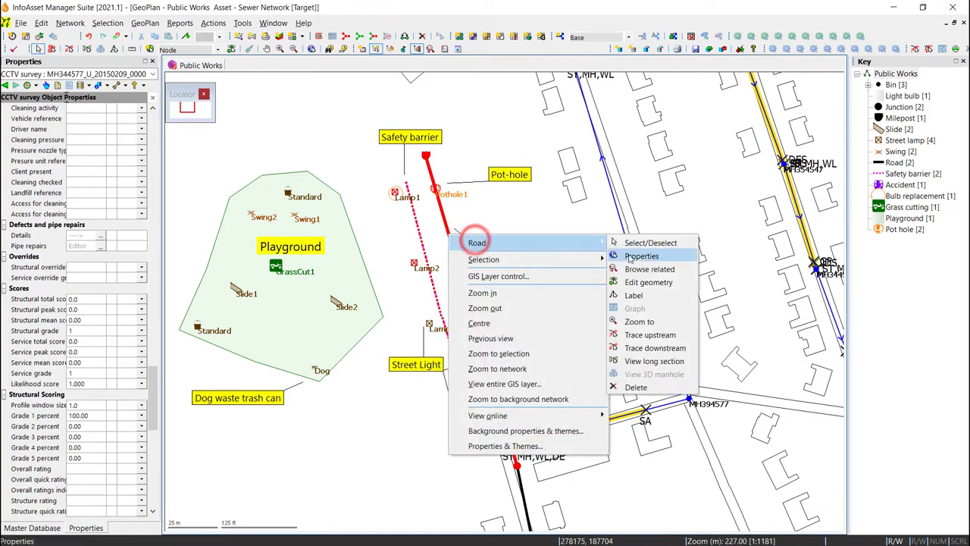
{"action": "left_click", "coordinate": [635, 270]}
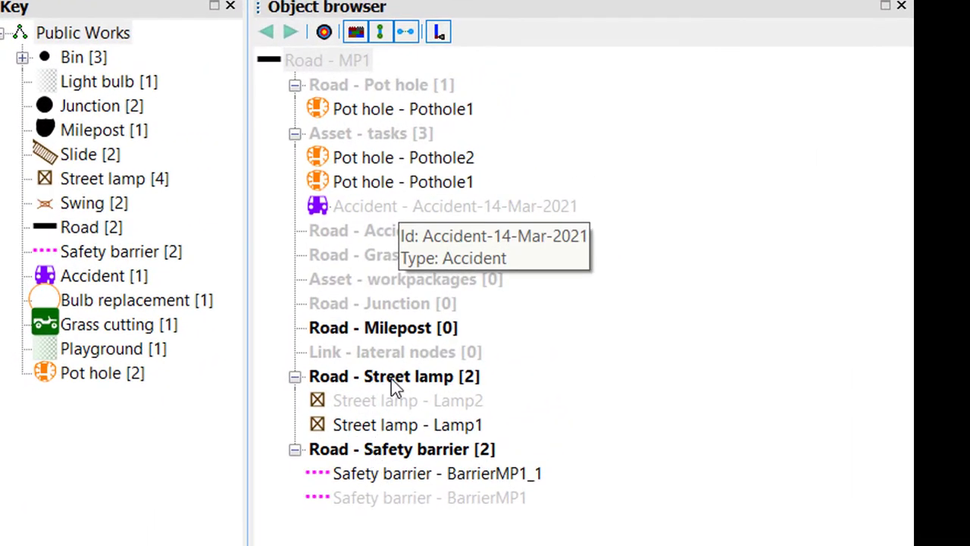
{"action": "mouse_move", "coordinate": [392, 380]}
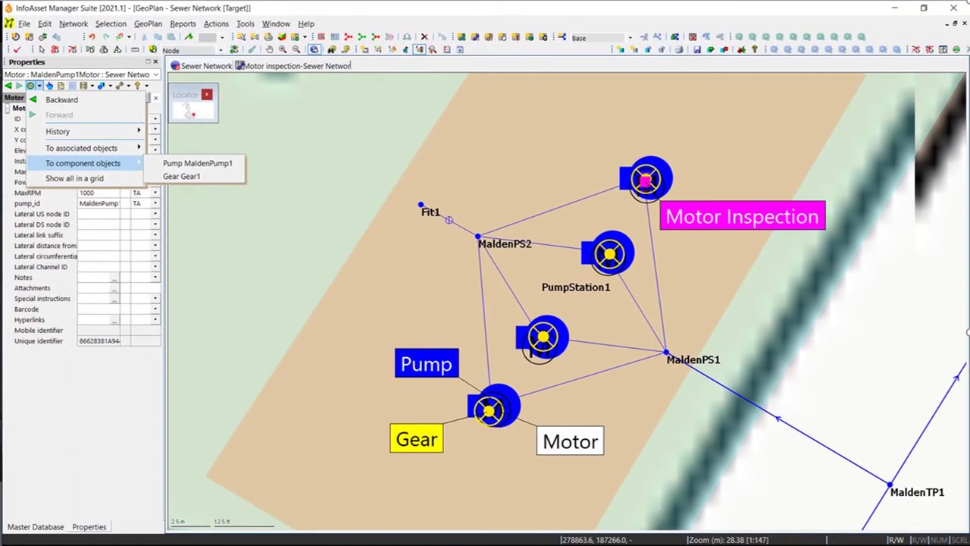
Jump from motor MaldenPump1Motor to its associated motor inspection MaldenPump1Motor_1
{"action": "mouse_move", "coordinate": [81, 148]}
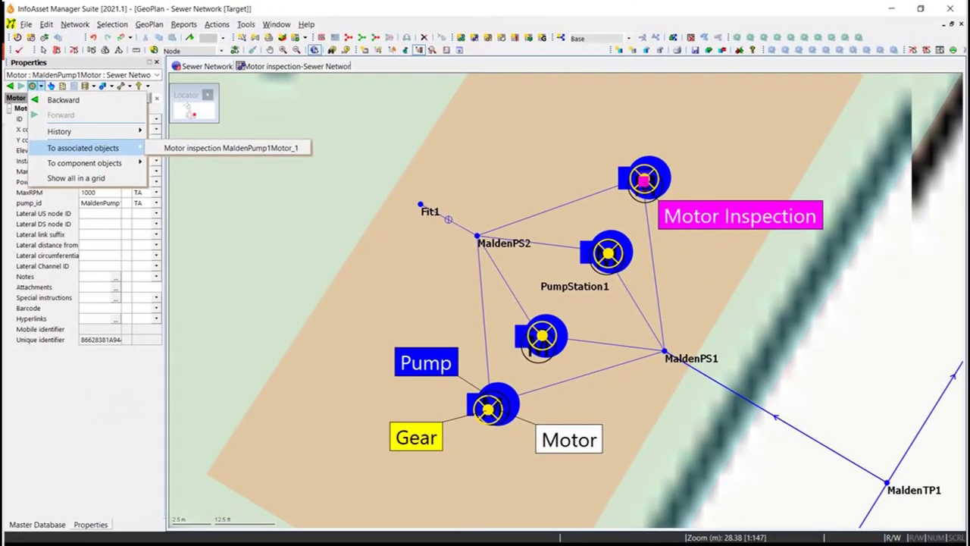
{"action": "left_click", "coordinate": [231, 147]}
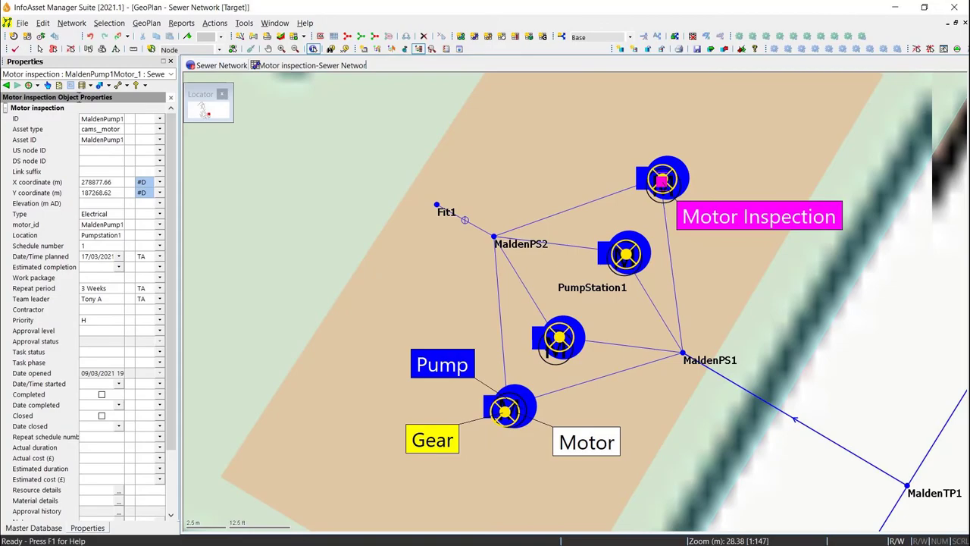